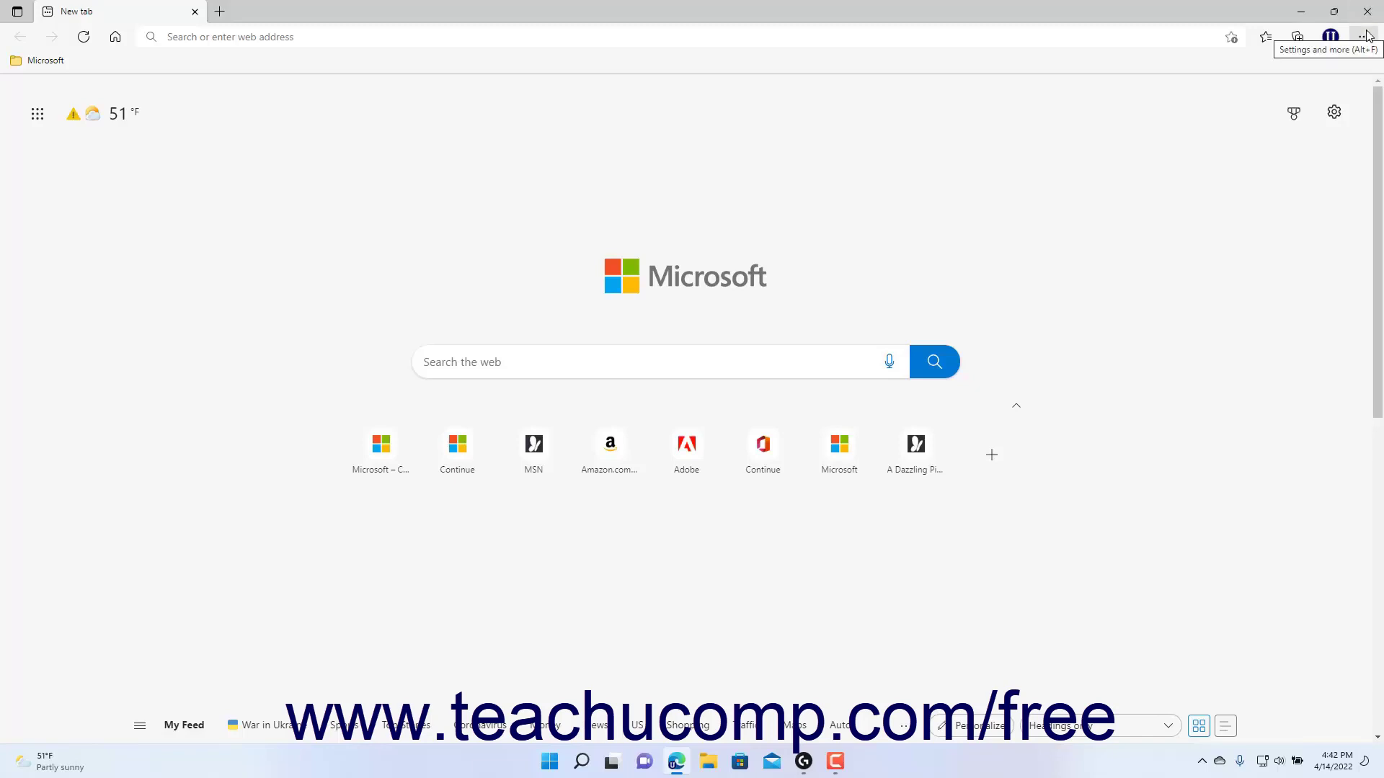
Open Edge's Settings and more menu to reach the About Microsoft Edge page
left_click(1365, 35)
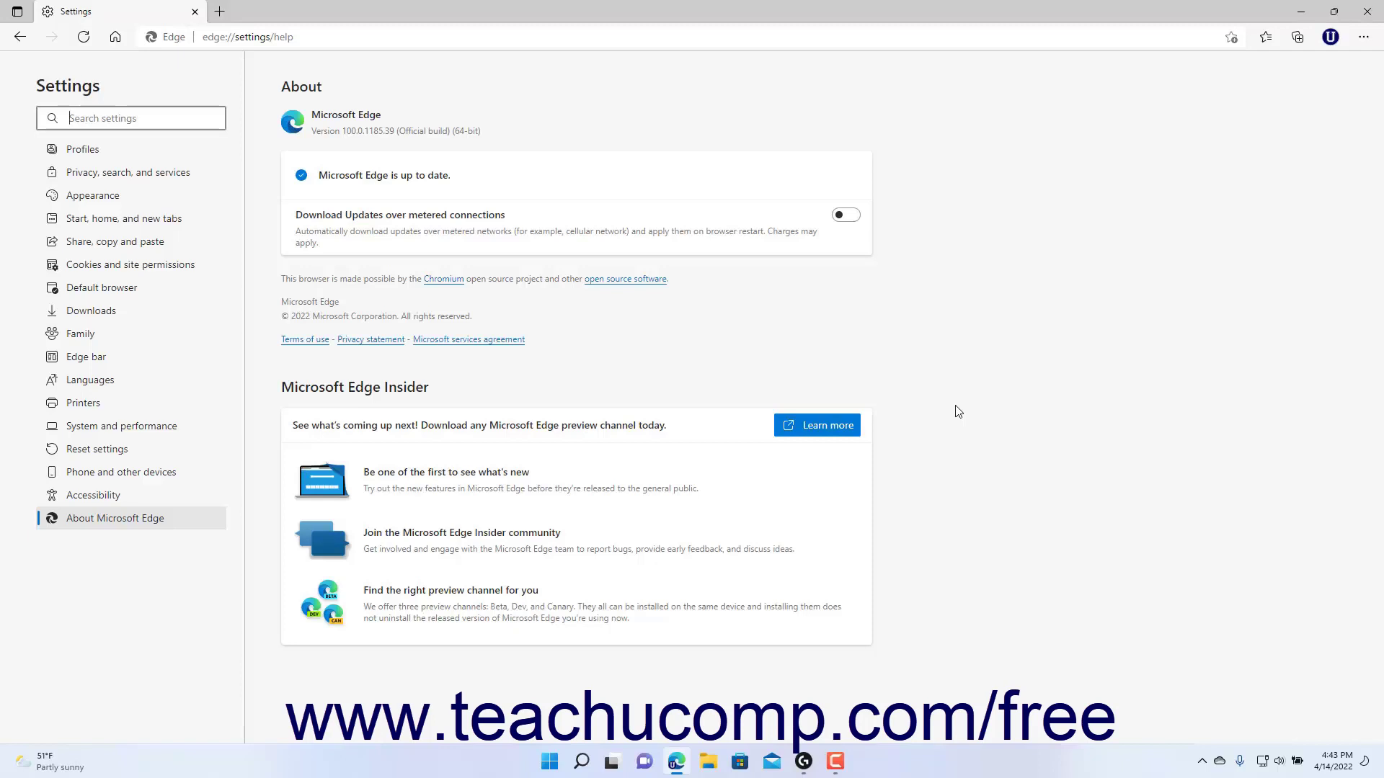
left_click(471, 176)
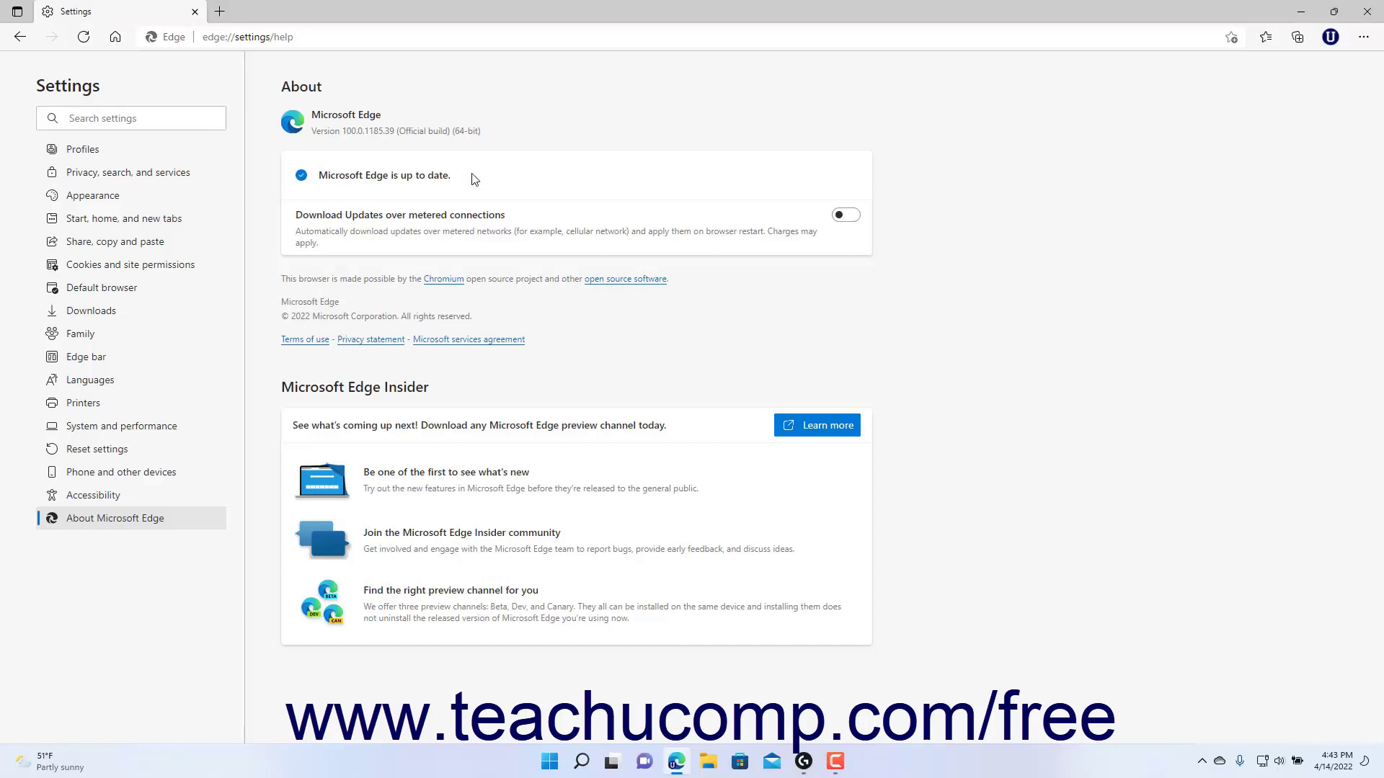
left_click(853, 228)
left_click(853, 228)
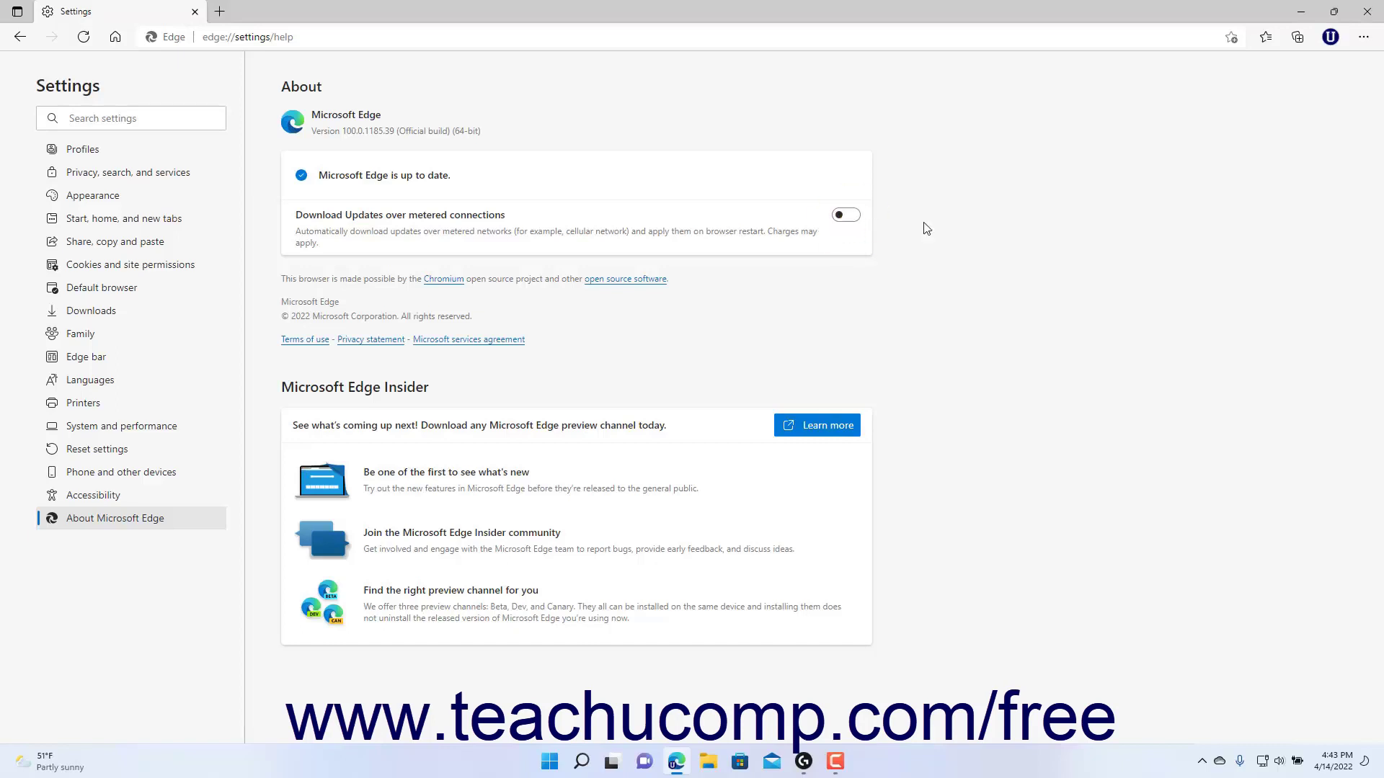